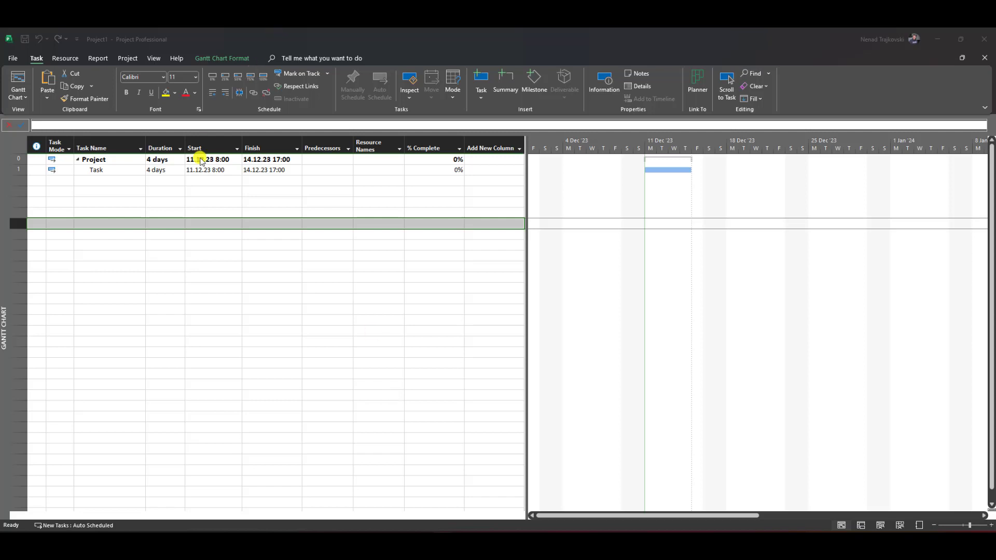
- Select the 4-day Task and check the available resources in the Resource Sheet
{"action": "left_click", "coordinate": [119, 171]}
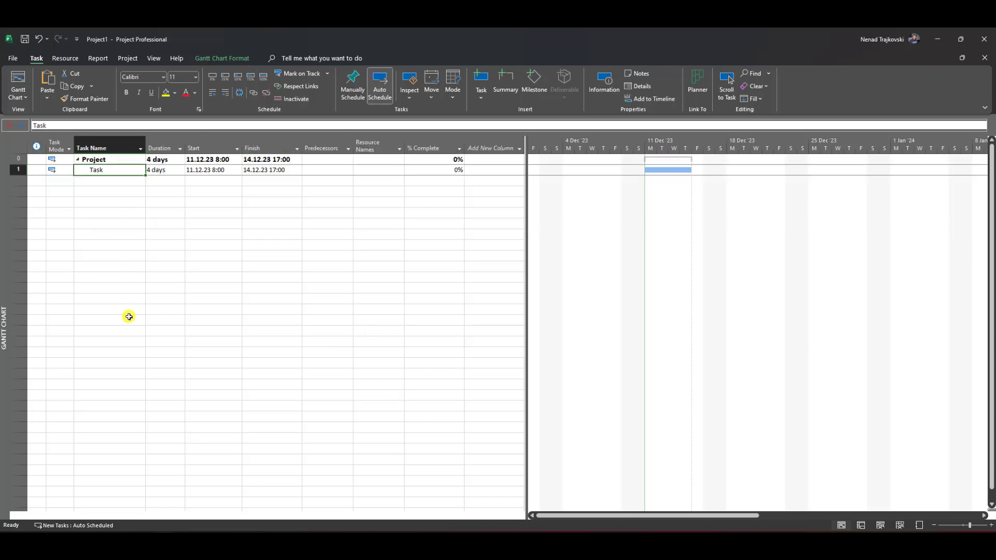
{"action": "left_click", "coordinate": [154, 60]}
{"action": "left_click", "coordinate": [212, 86]}
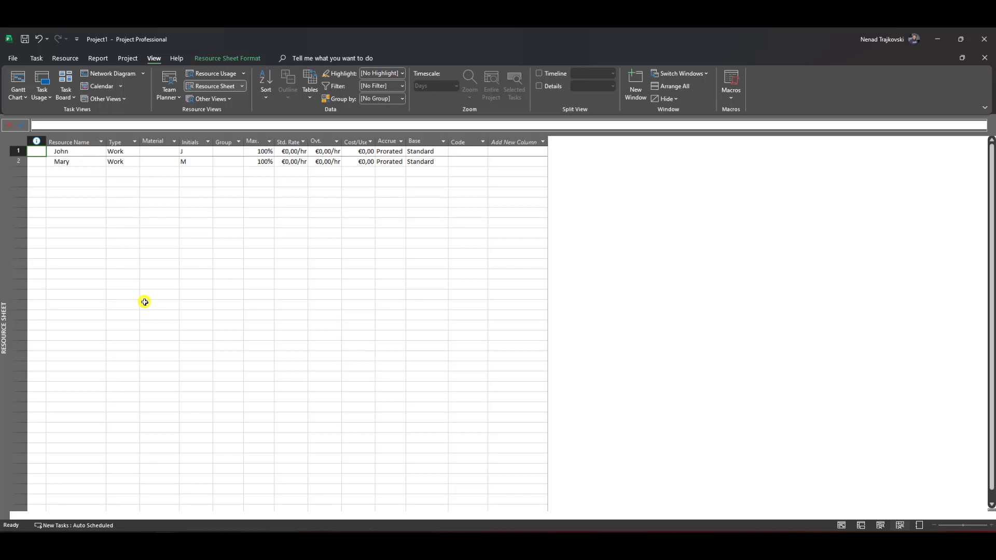
{"action": "left_click", "coordinate": [18, 86]}
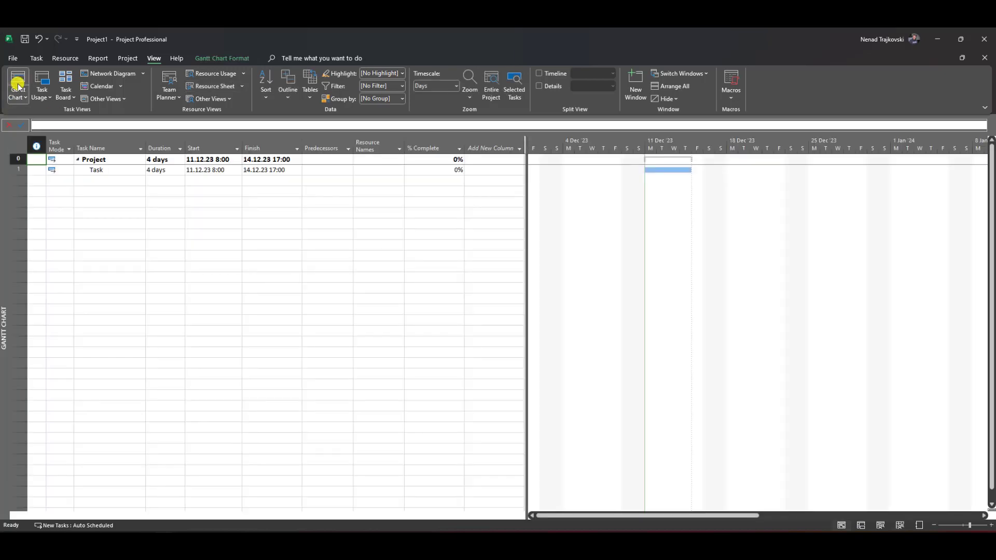
- Assign John and Mary to the Task through its Resource Names field
{"action": "left_click", "coordinate": [402, 173]}
{"action": "left_click", "coordinate": [399, 170]}
{"action": "left_click", "coordinate": [369, 180]}
{"action": "left_click", "coordinate": [369, 188]}
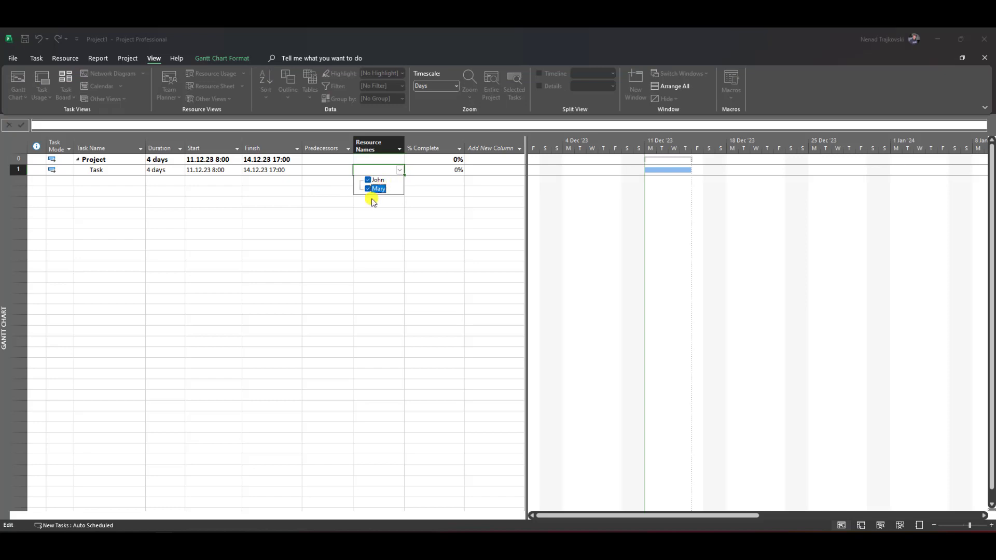
{"action": "key", "text": "Return"}
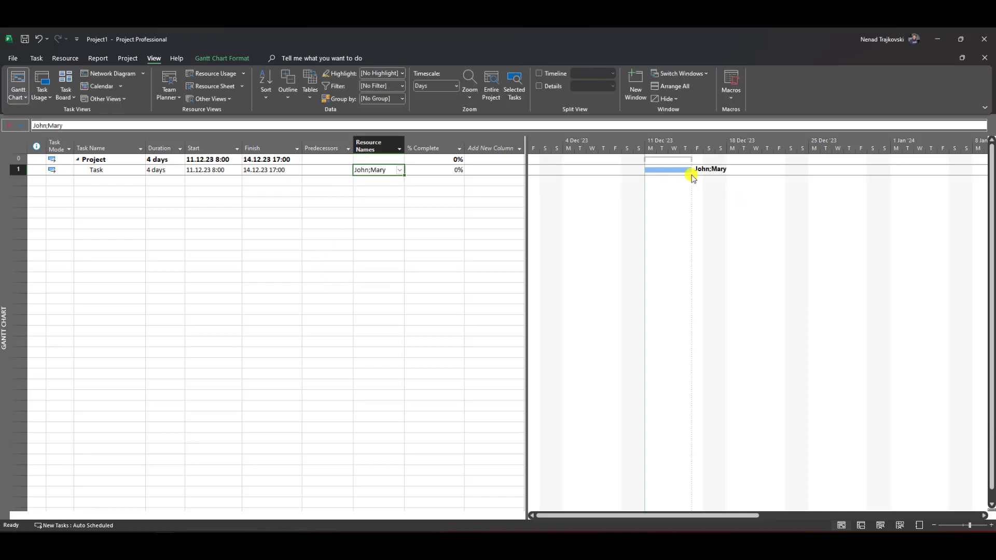
{"action": "left_click", "coordinate": [17, 287]}
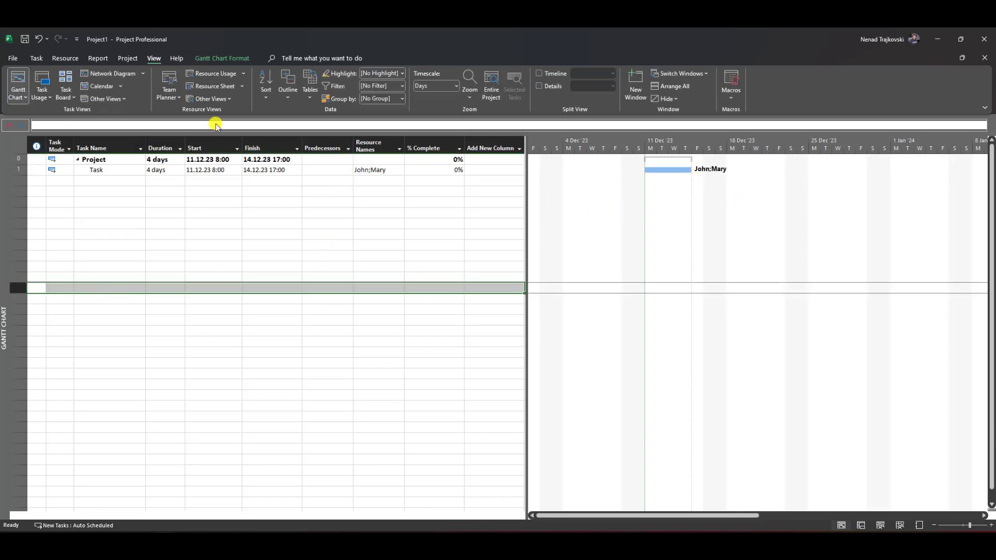
{"action": "left_click", "coordinate": [36, 79]}
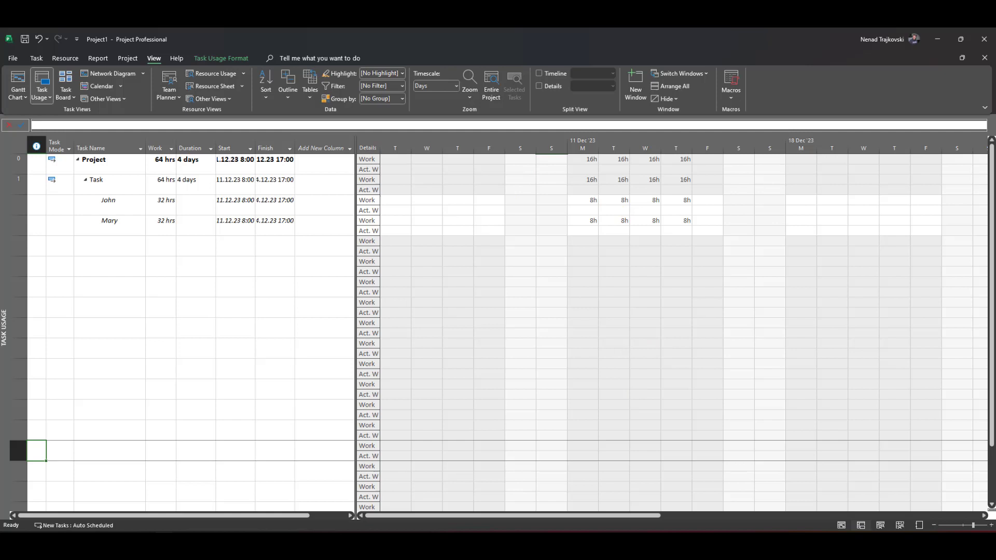
{"action": "left_click", "coordinate": [18, 82]}
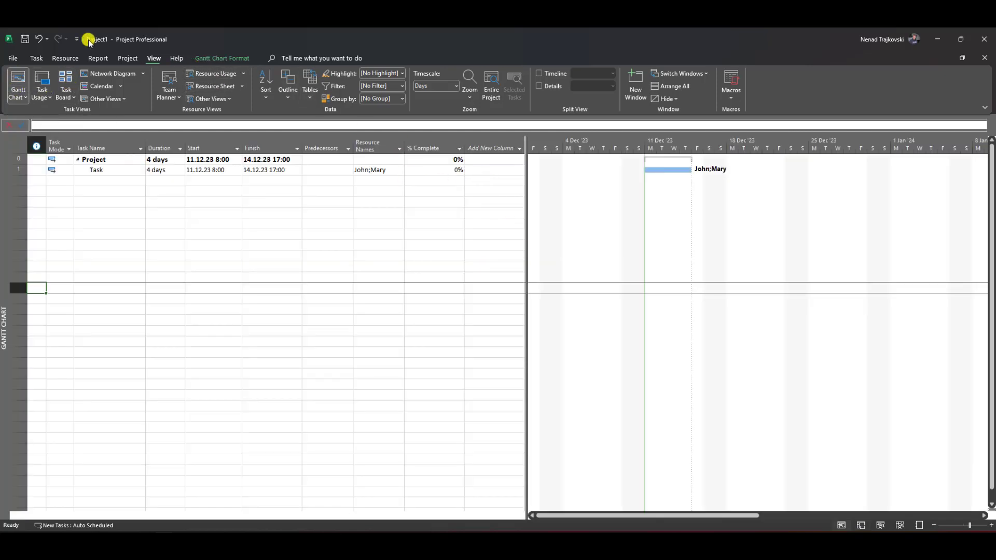
{"action": "left_click", "coordinate": [29, 59]}
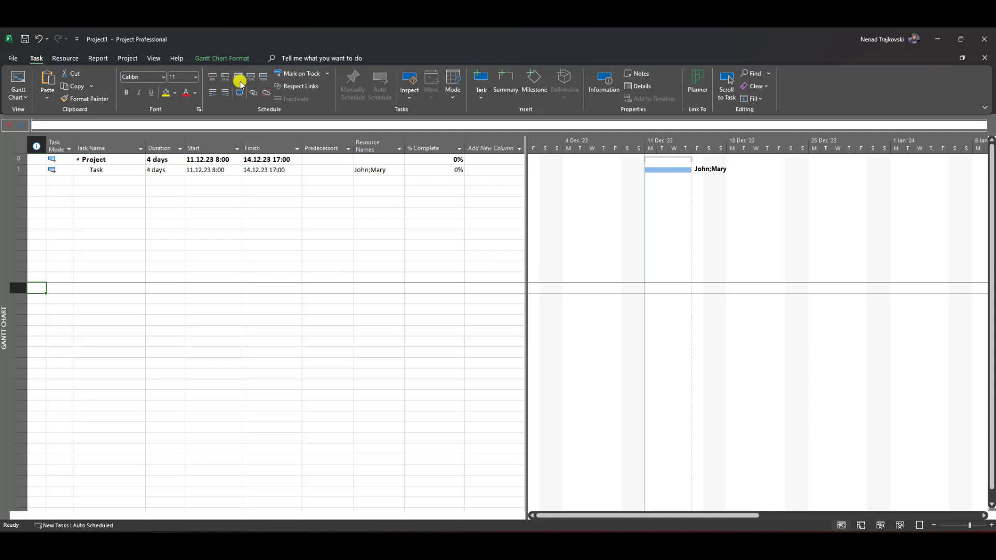
{"action": "left_click", "coordinate": [238, 77]}
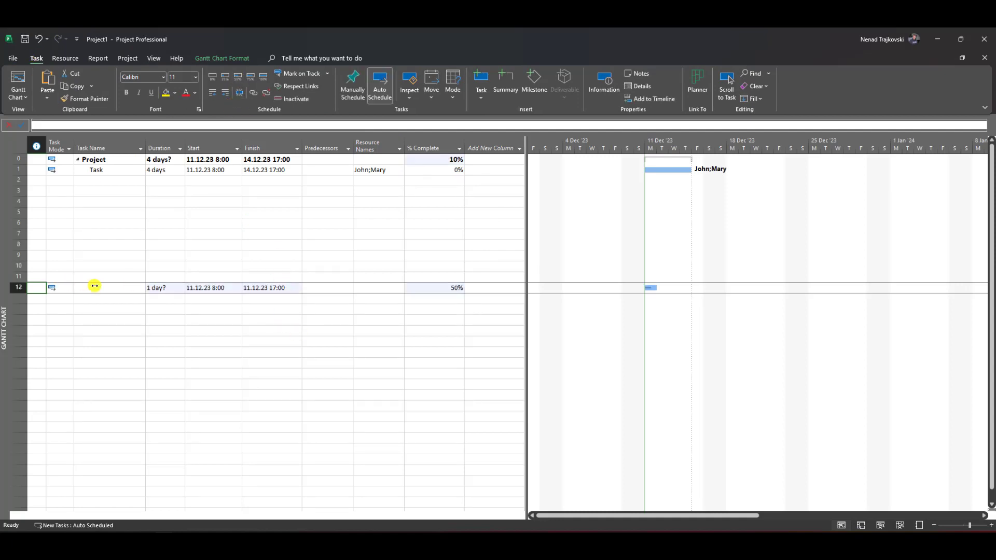
{"action": "left_click", "coordinate": [20, 286]}
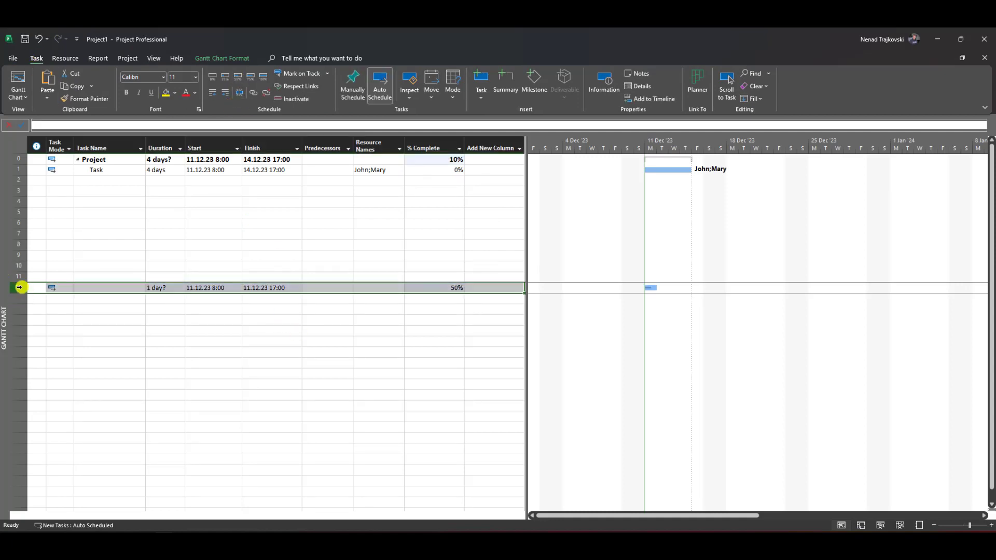
{"action": "key", "text": "Delete"}
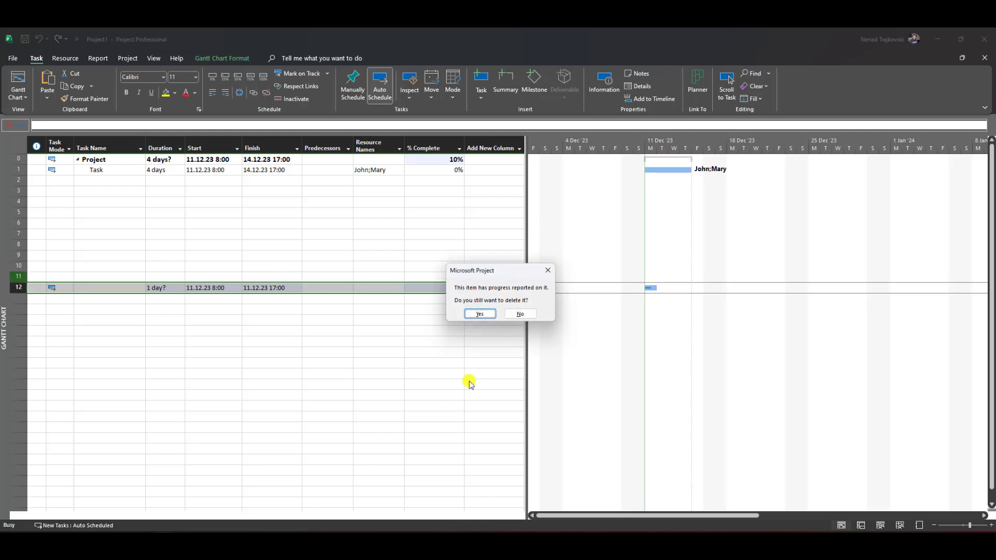
{"action": "left_click", "coordinate": [480, 311]}
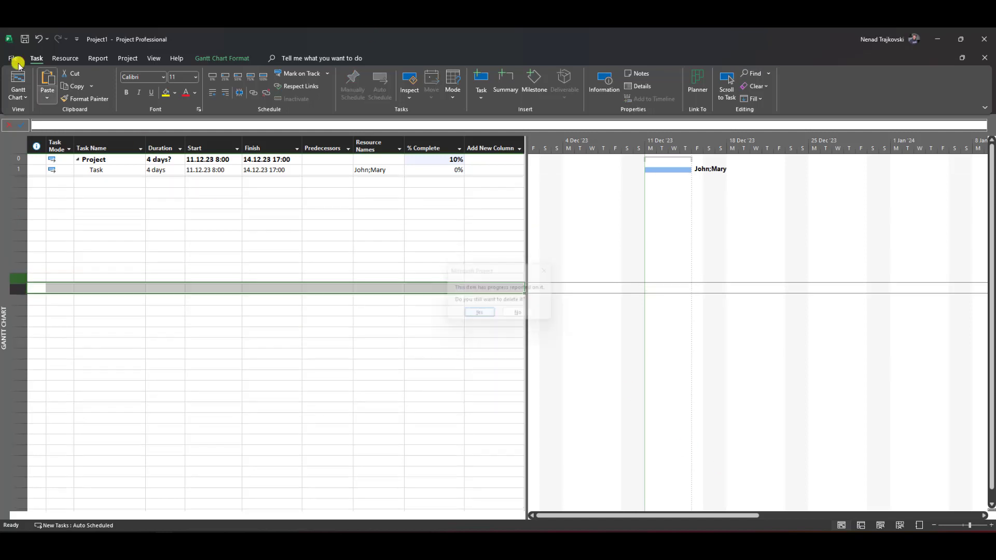
{"action": "left_click", "coordinate": [18, 169]}
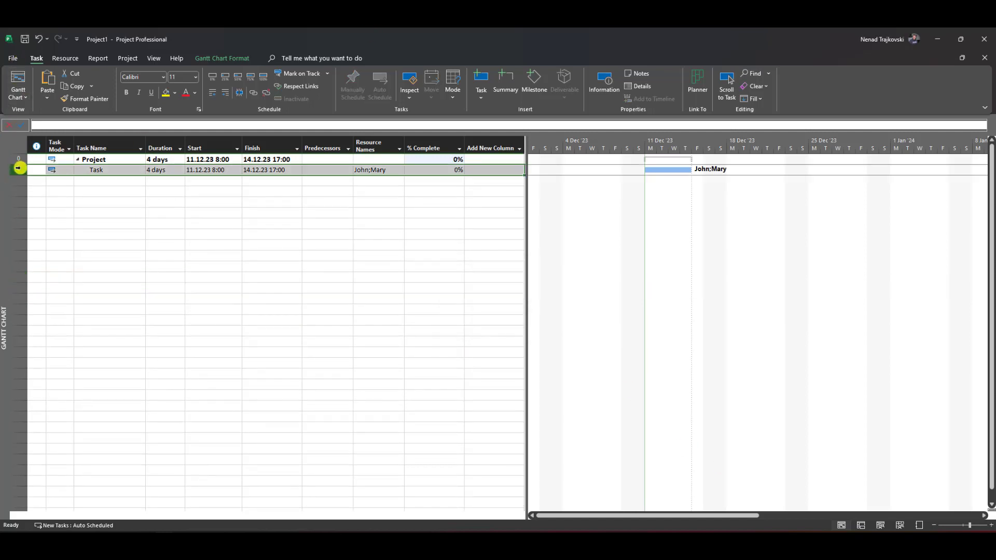
- Mark the Task 50% complete and confirm 8h actual work per resource in Task Usage
{"action": "left_click", "coordinate": [238, 77]}
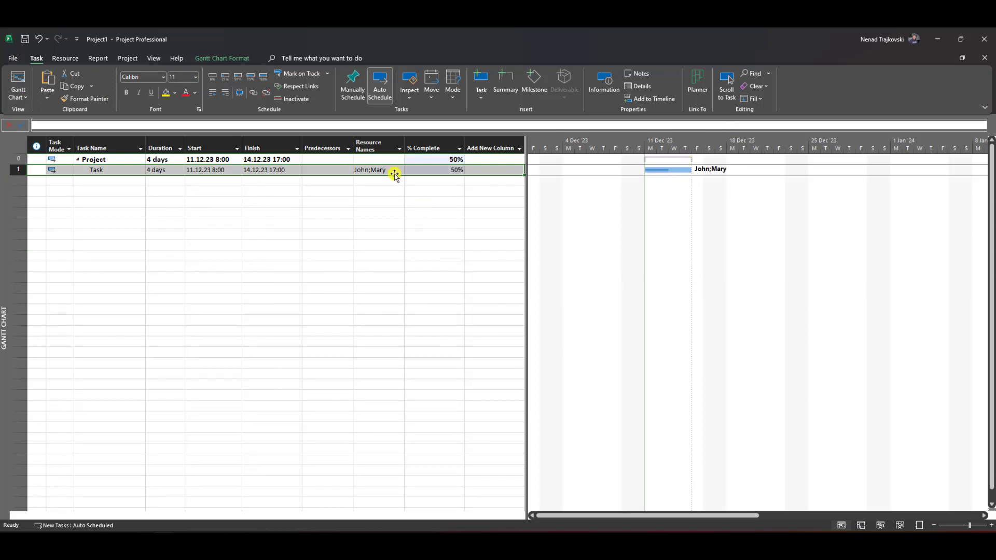
{"action": "left_click", "coordinate": [149, 58]}
{"action": "left_click", "coordinate": [42, 87]}
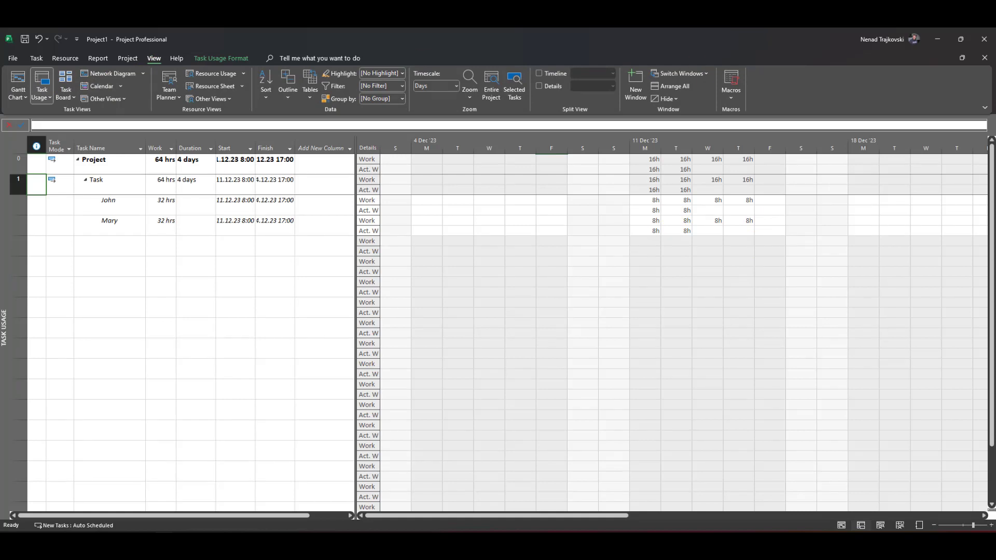
{"action": "left_click", "coordinate": [19, 82]}
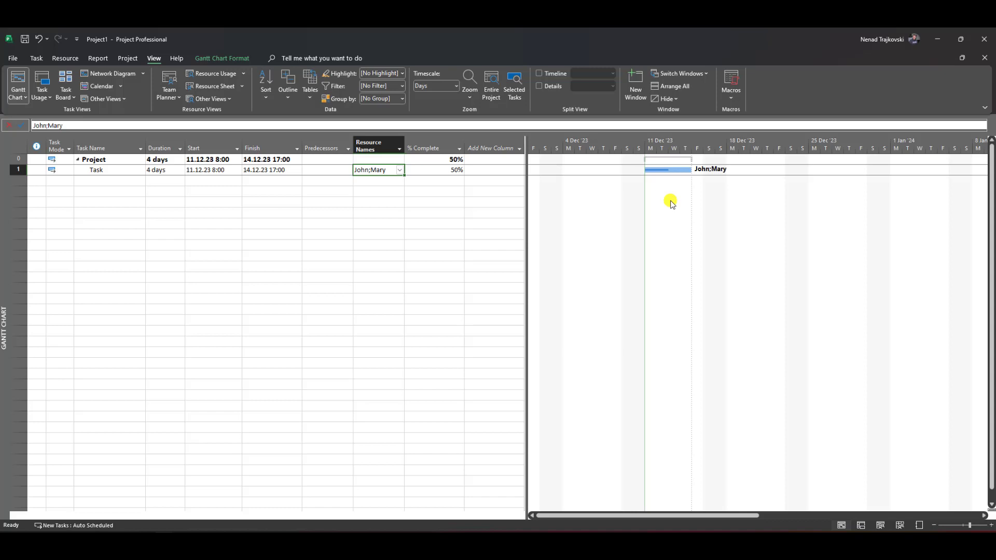
- Clear John and Mary from the Task's Resource Names, accepting the progress warning
{"action": "key", "text": "Left"}
{"action": "key", "text": "Right"}
{"action": "key", "text": "Delete"}
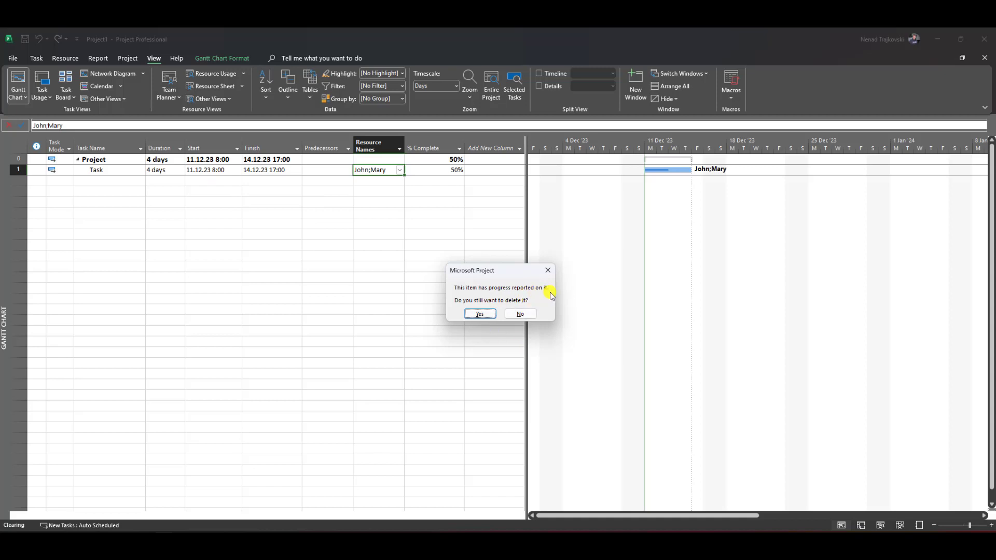
{"action": "left_click", "coordinate": [486, 316]}
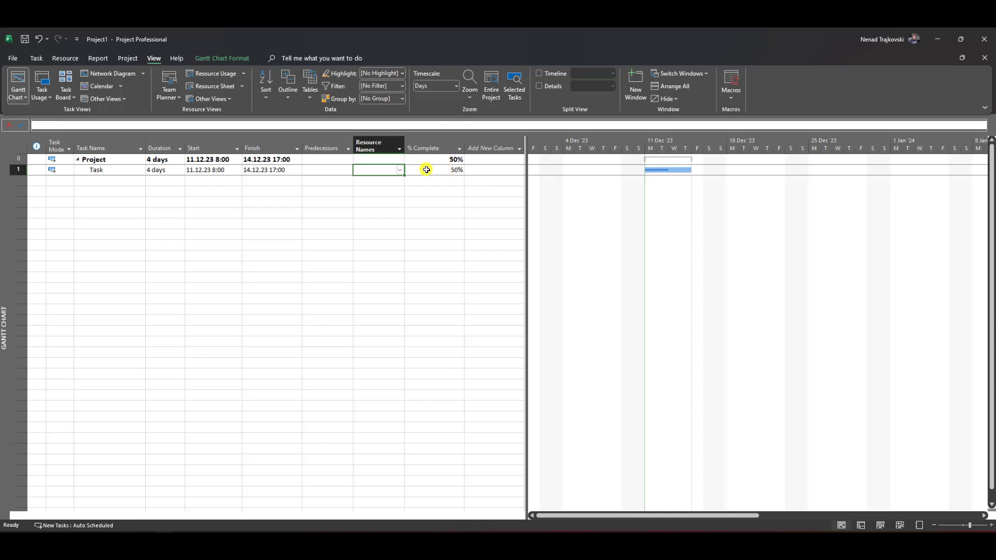
- Add 'Nenad' as the third resource in the Resource Sheet, then go back to the Gantt Chart
{"action": "left_click", "coordinate": [232, 87]}
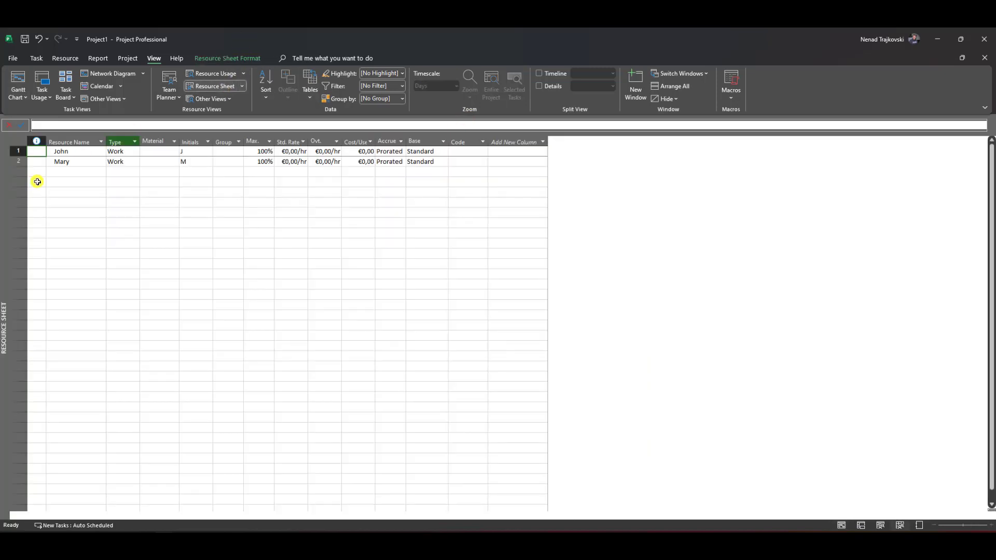
{"action": "left_click", "coordinate": [83, 173]}
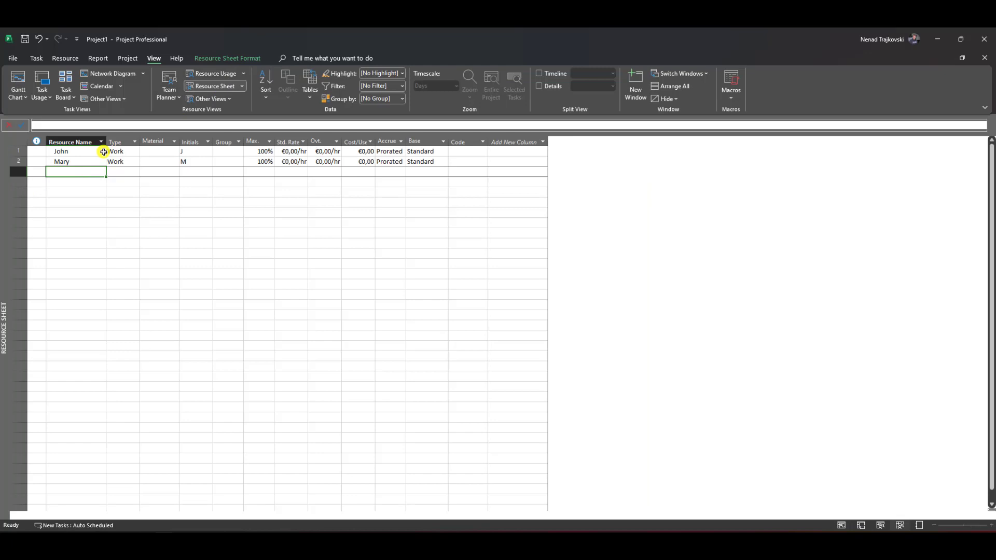
{"action": "type", "text": "Nena"}
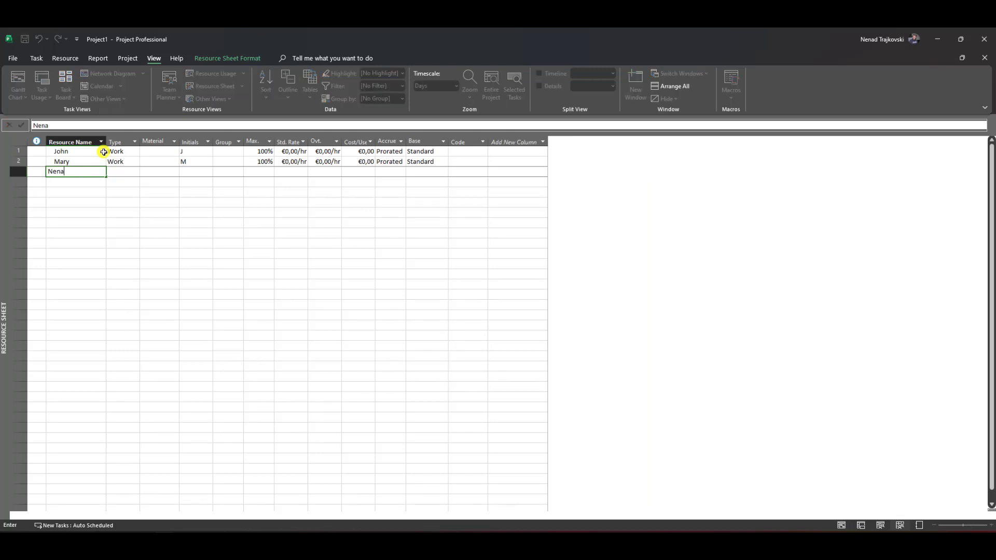
{"action": "type", "text": "d"}
{"action": "key", "text": "Return"}
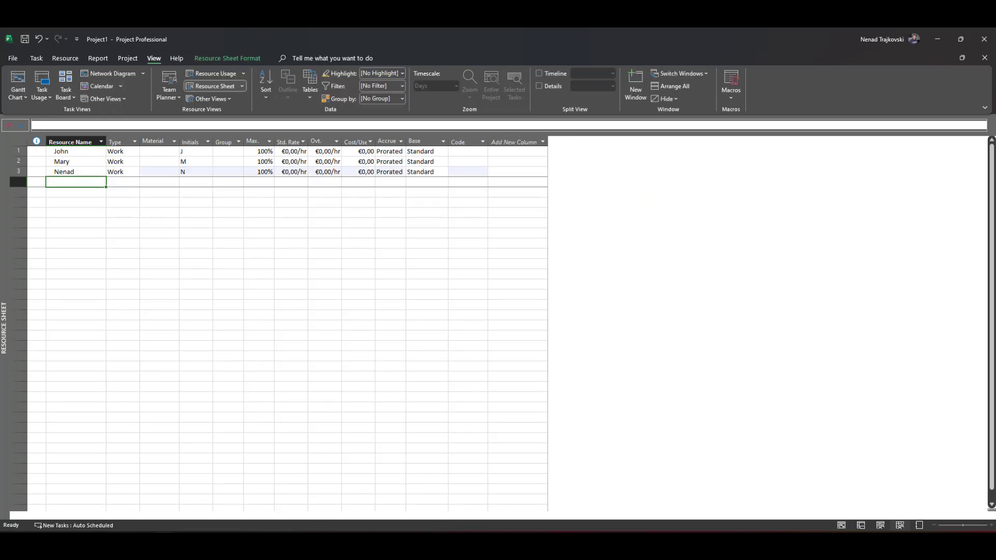
{"action": "left_click", "coordinate": [19, 95]}
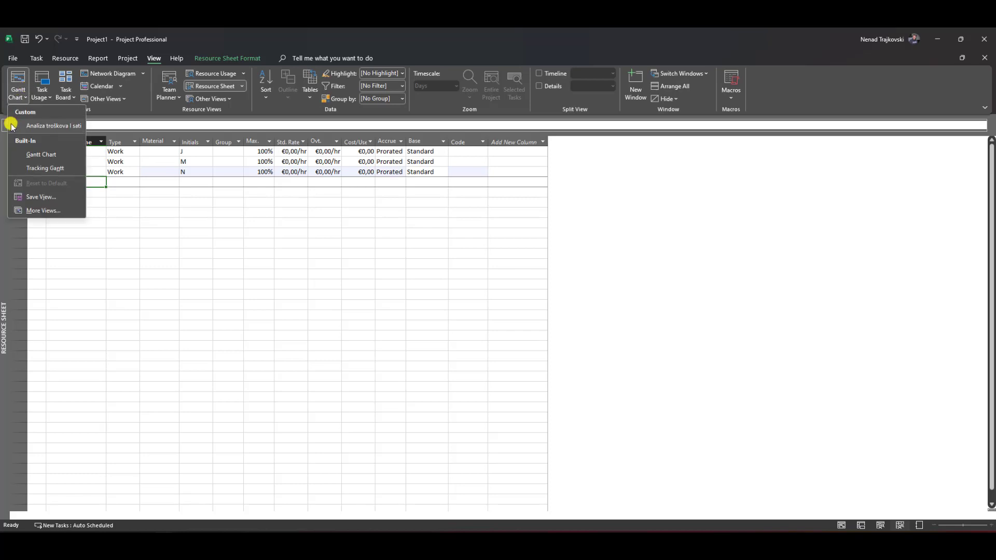
{"action": "left_click", "coordinate": [23, 155]}
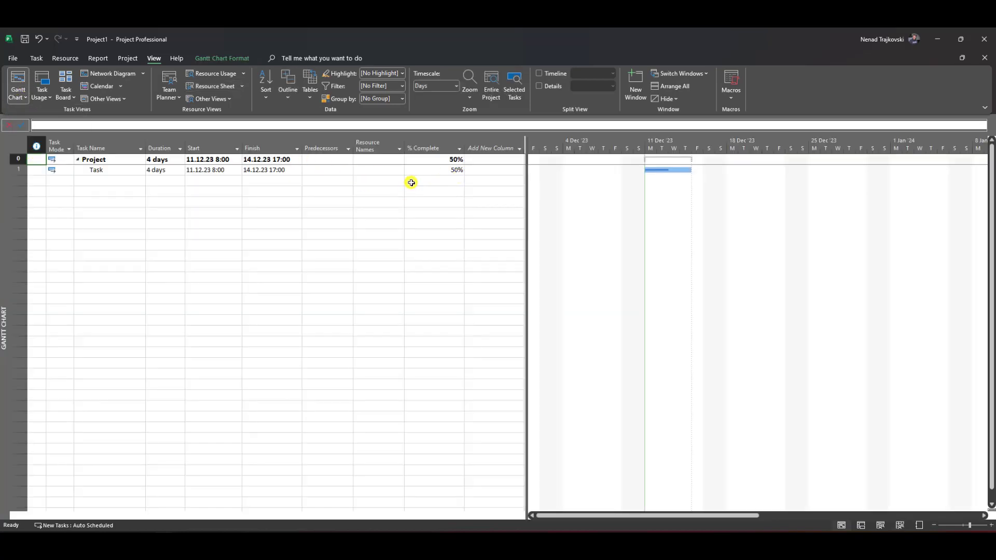
- Assign Nenad to the Task and view his inherited actual work in Task Usage
{"action": "left_click", "coordinate": [397, 170]}
{"action": "left_click", "coordinate": [399, 170]}
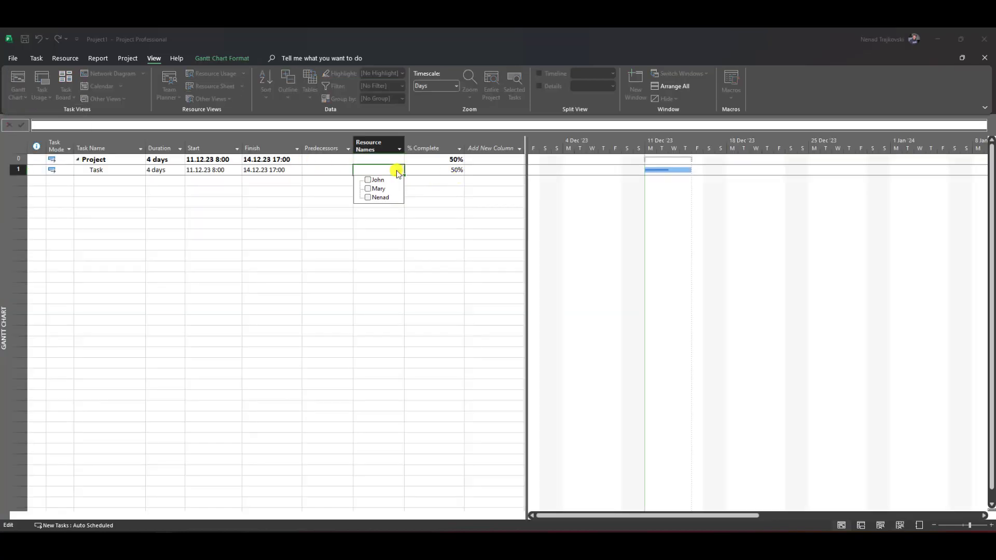
{"action": "left_click", "coordinate": [385, 198]}
{"action": "left_click", "coordinate": [275, 260]}
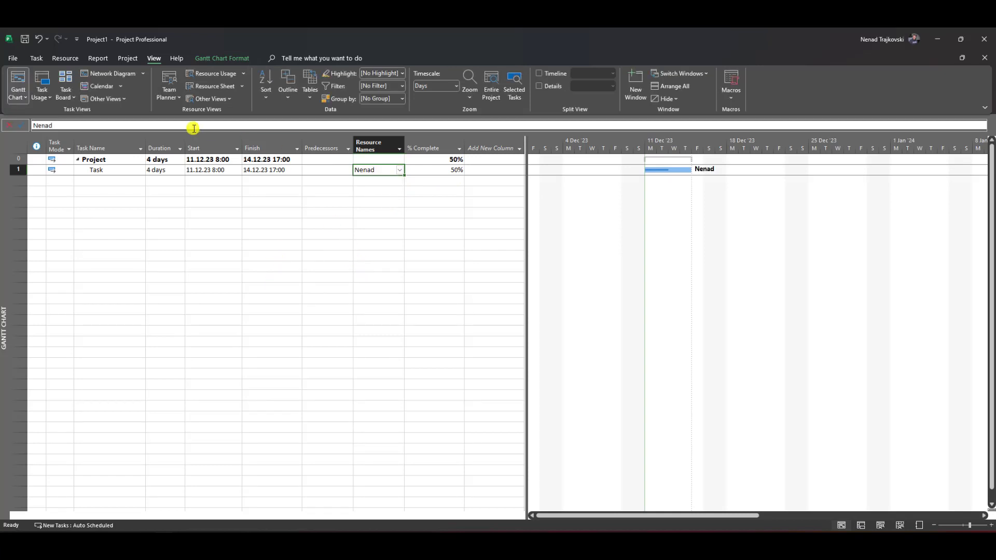
{"action": "left_click", "coordinate": [41, 79]}
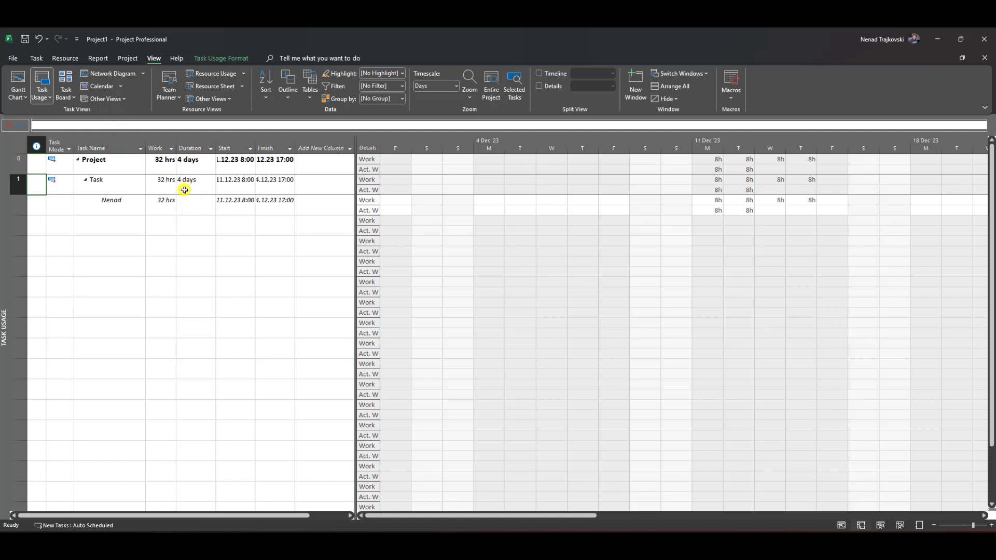
- Return to the Gantt Chart showing the 50%-complete Task labelled with Nenad
{"action": "left_click", "coordinate": [15, 83]}
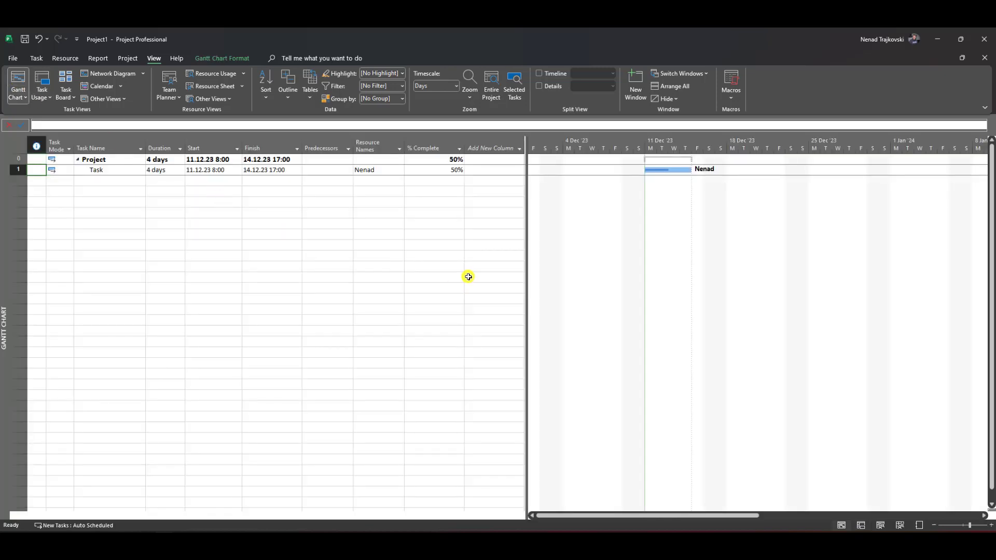